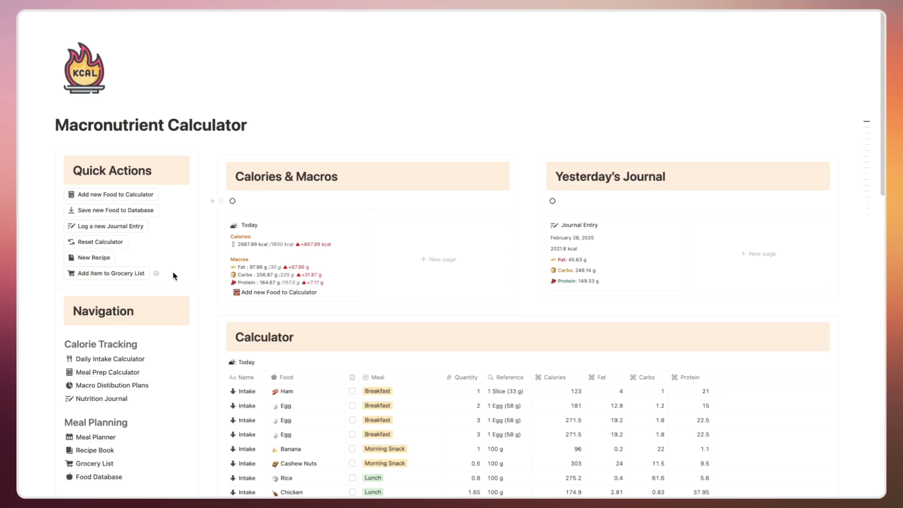
scroll(175, 275, "down", 1)
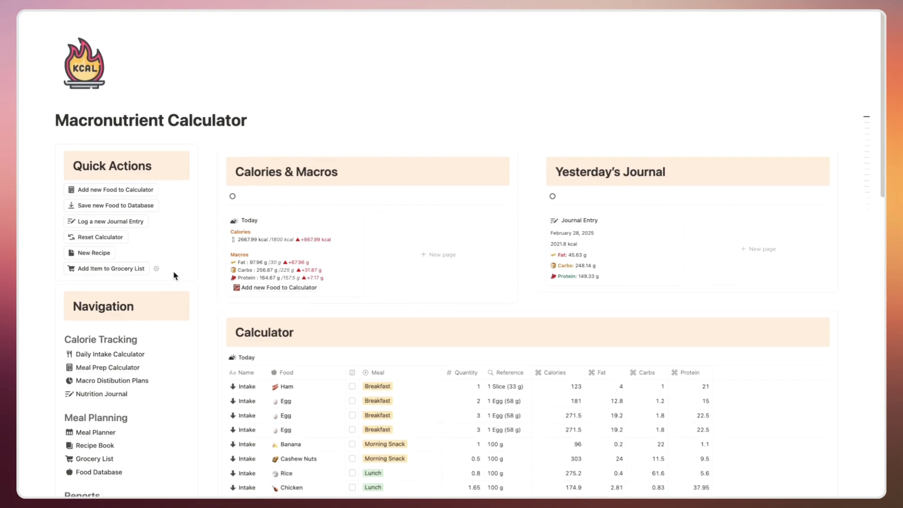
scroll(175, 276, "down", 2)
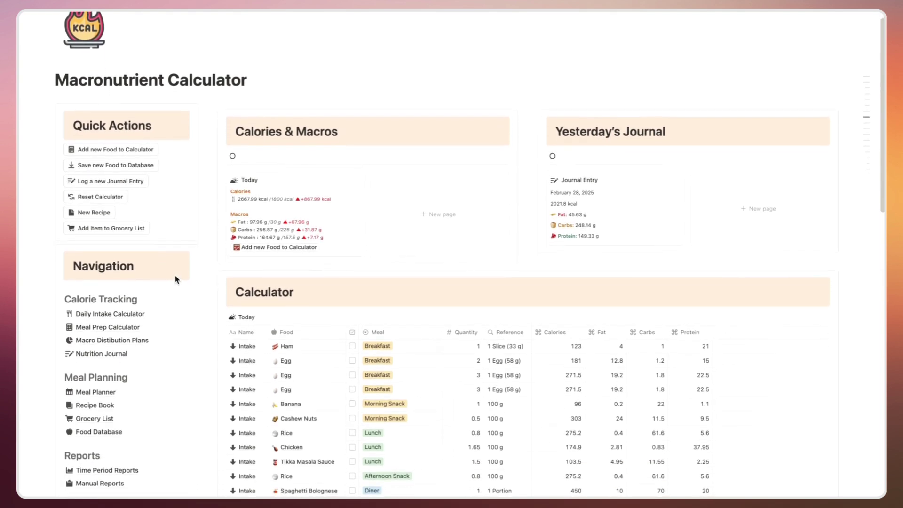
scroll(176, 275, "down", 3)
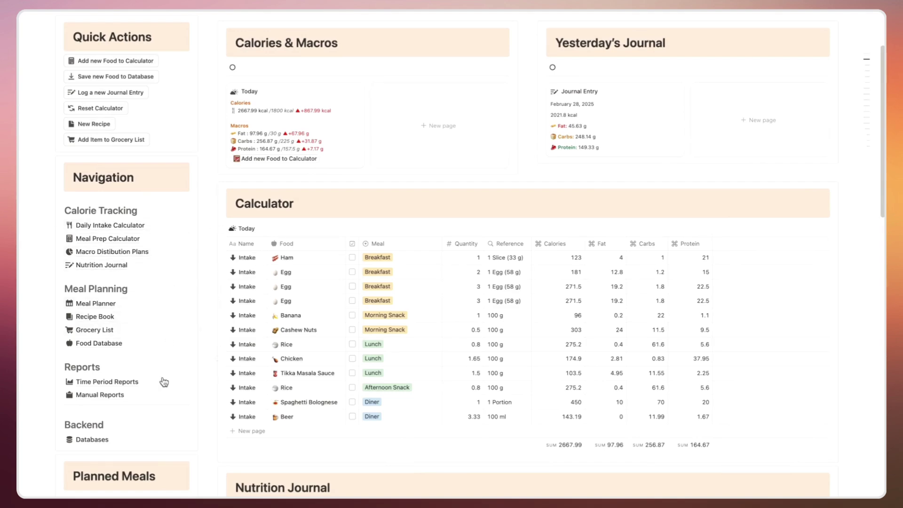
Mark Breakfast consumed, toggle the journal to Calendar and back, and check off Bread
left_click(158, 444)
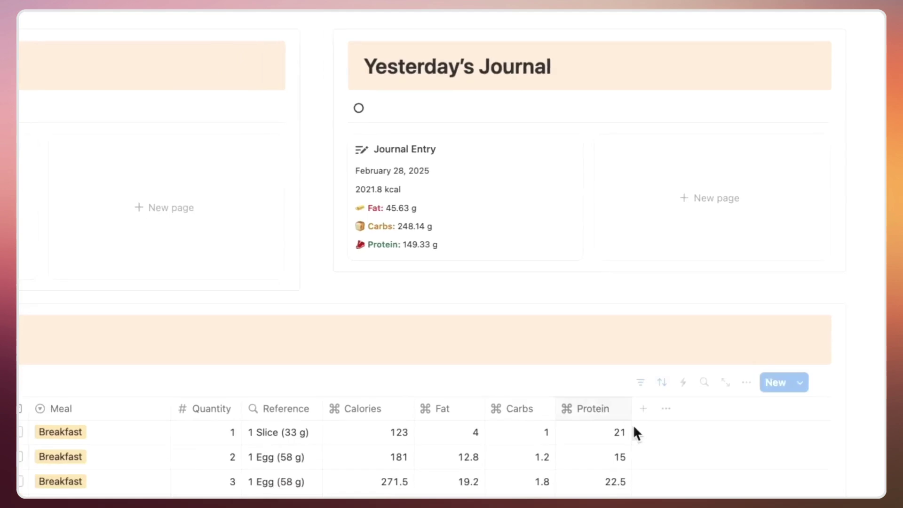
scroll(633, 425, "down", 3)
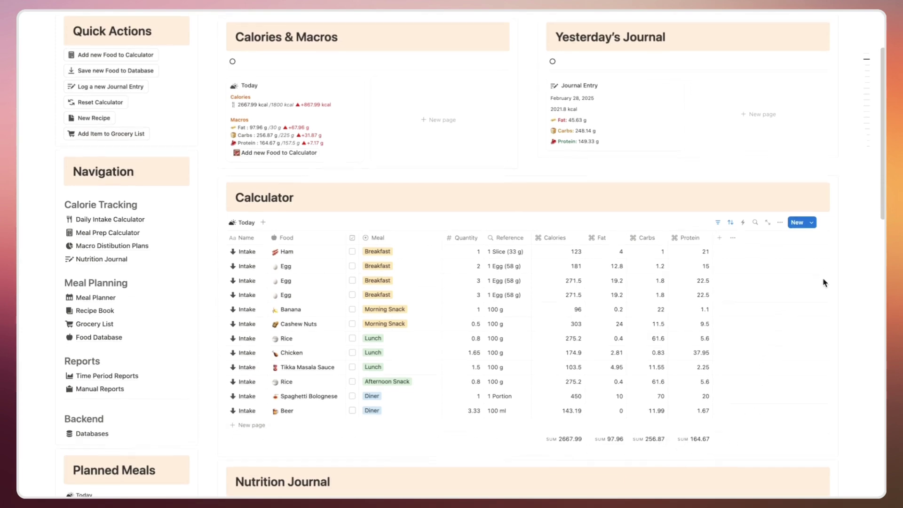
scroll(825, 277, "down", 5)
scroll(822, 282, "down", 2)
scroll(819, 284, "down", 1)
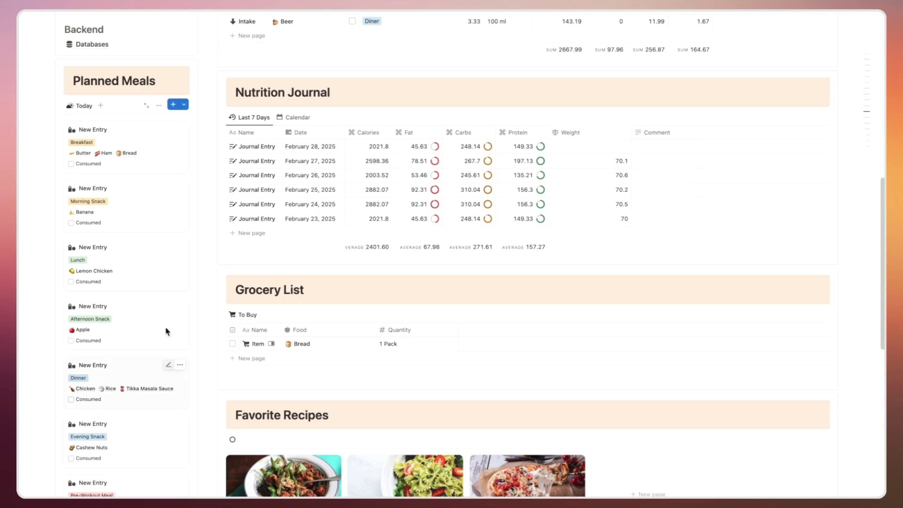
left_click(71, 164)
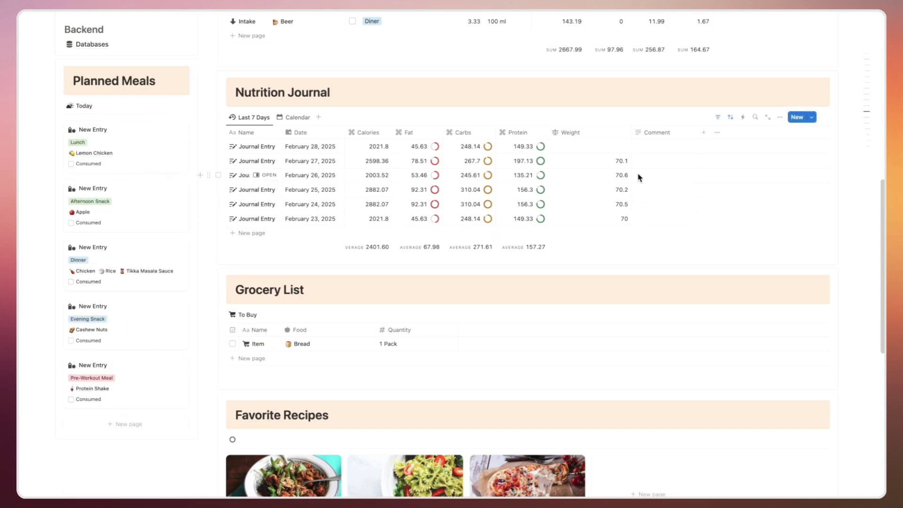
left_click(294, 117)
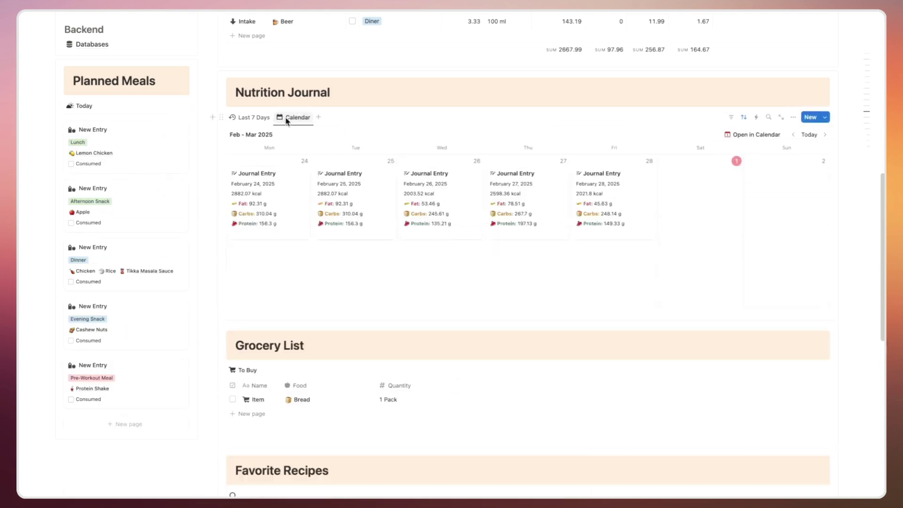
left_click(251, 118)
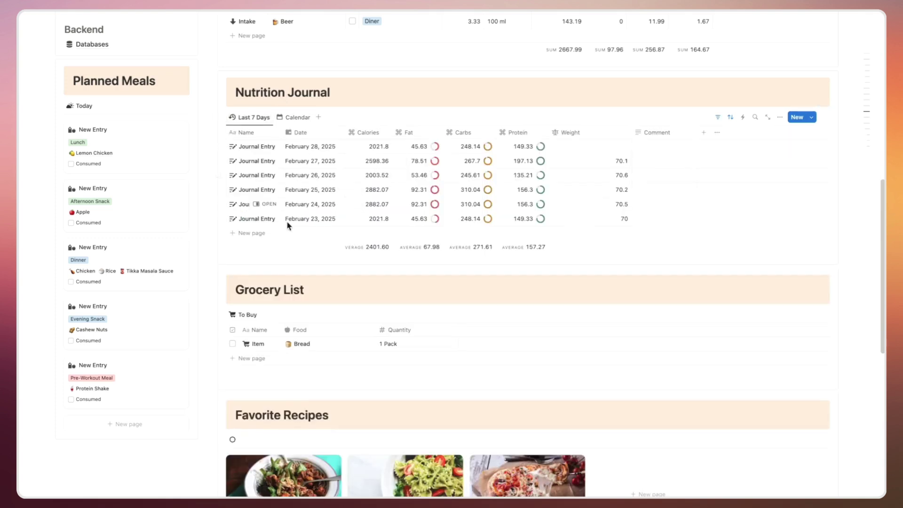
scroll(473, 290, "down", 2)
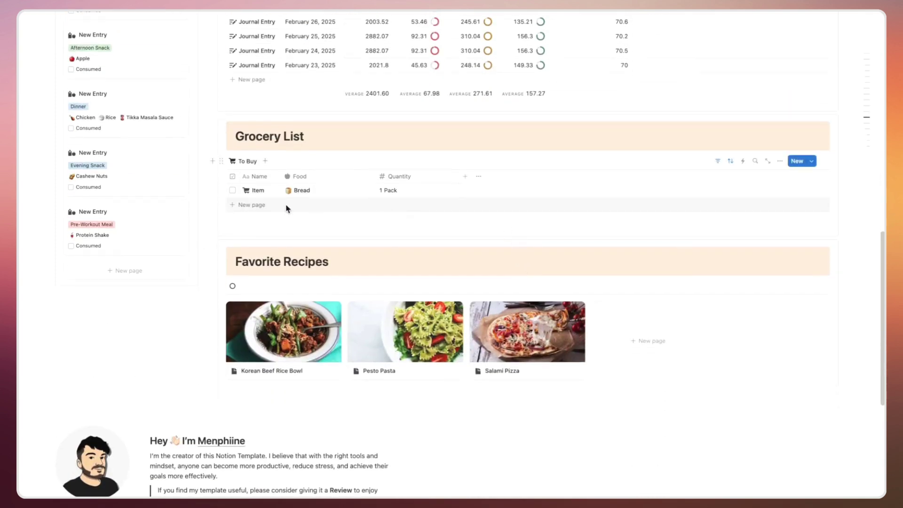
left_click(235, 191)
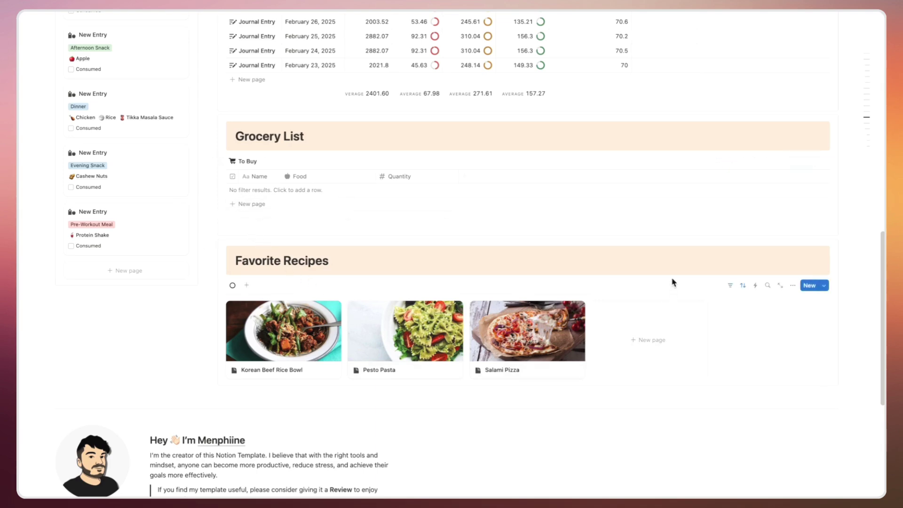
scroll(586, 290, "up", 15)
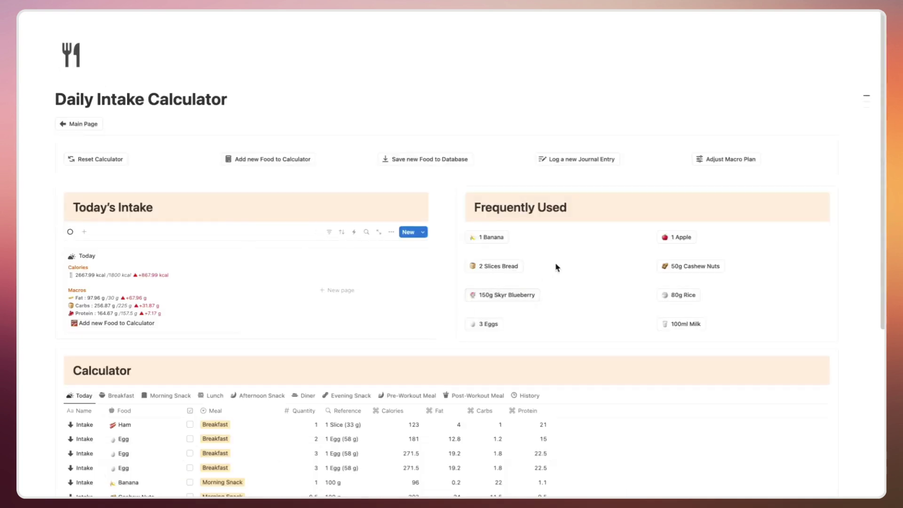
scroll(603, 235, "down", 3)
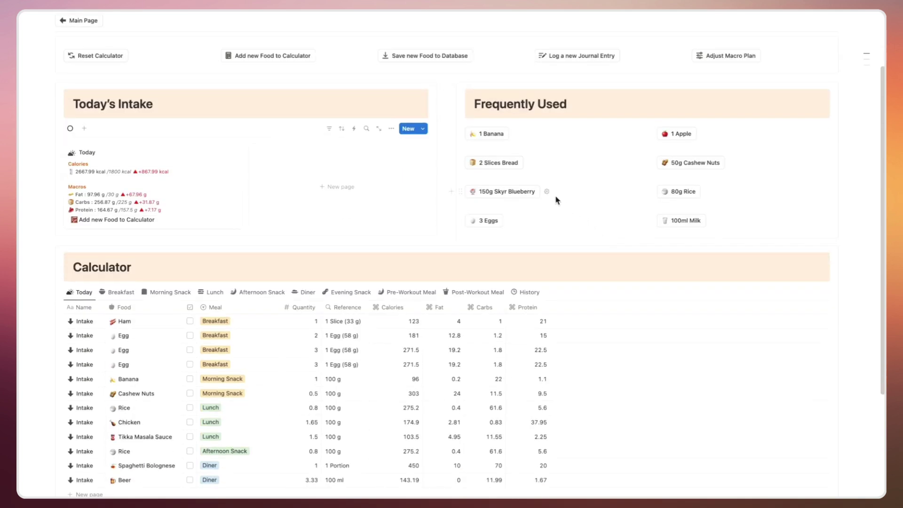
Log two 80g Rice portions from Frequently Used, bringing today to 2943.19 kcal
left_click(683, 192)
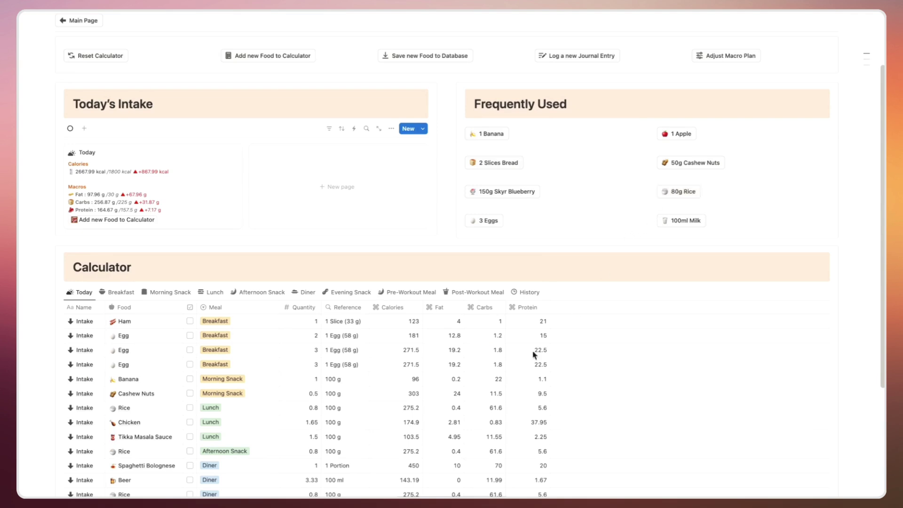
scroll(218, 482, "down", 1)
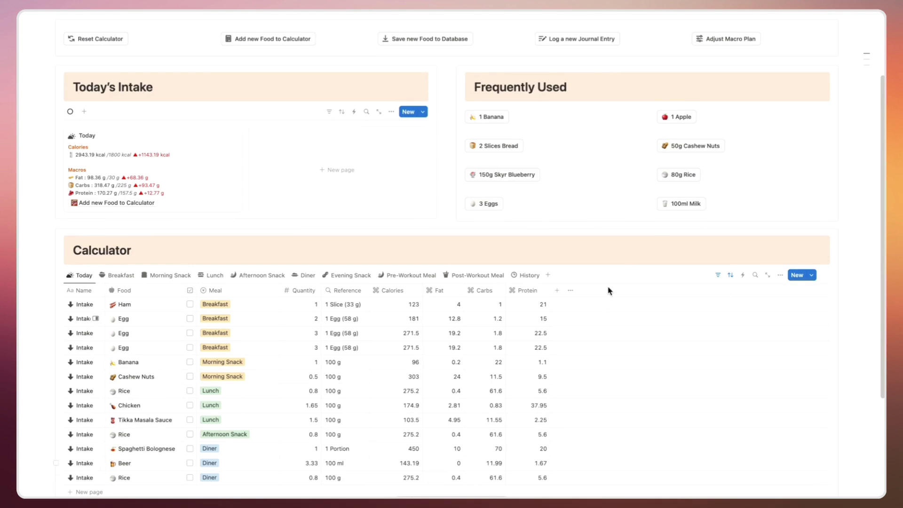
left_click(683, 175)
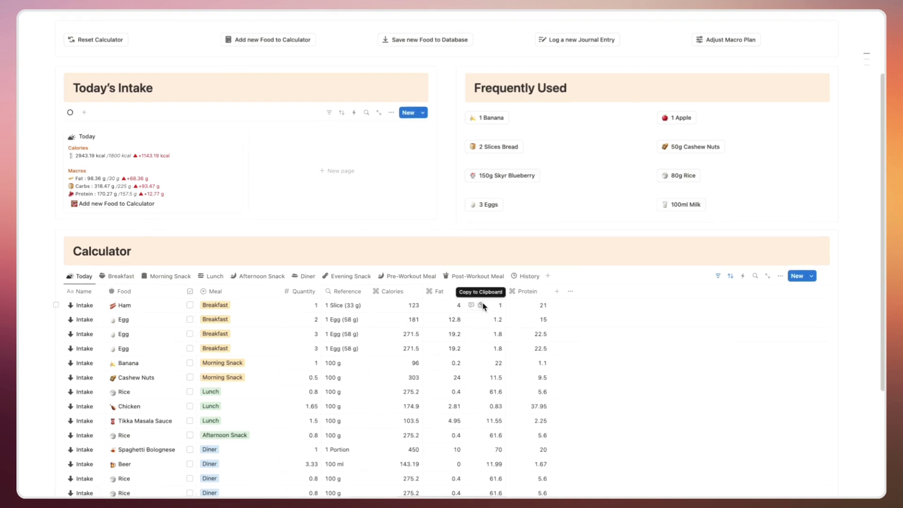
scroll(486, 312, "up", 2)
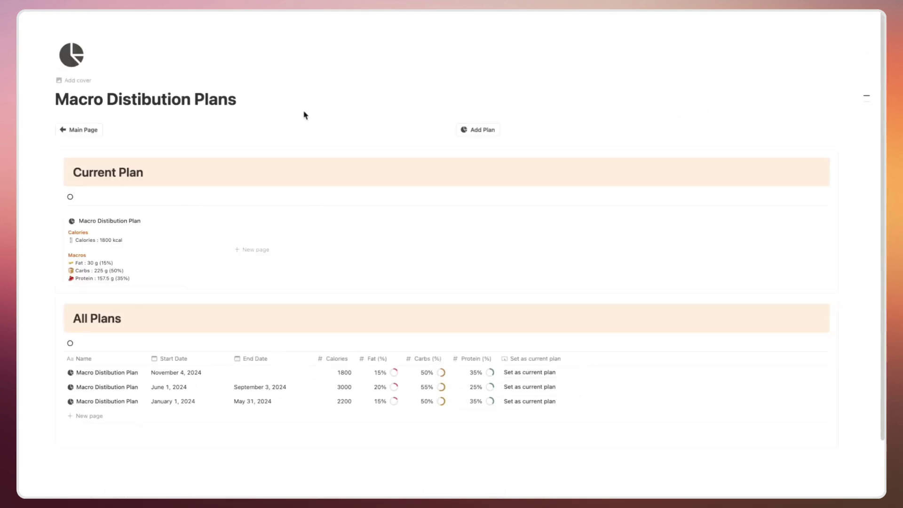
mouse_move(340, 185)
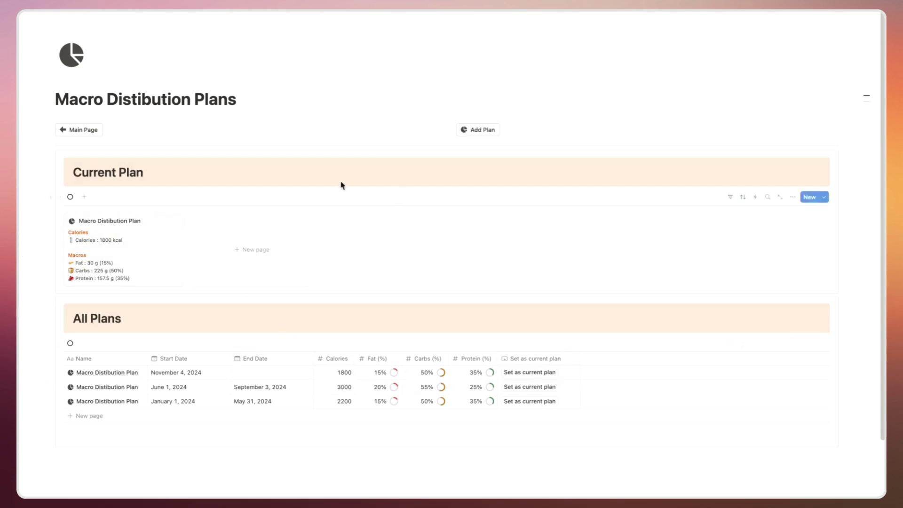
Go back to the Macronutrient Calculator dashboard via Main Page
left_click(83, 129)
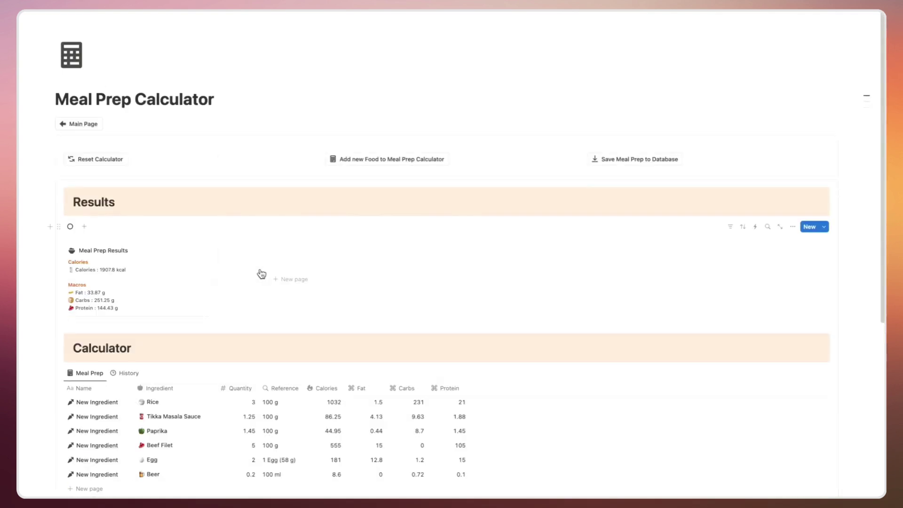
mouse_move(138, 279)
scroll(149, 299, "down", 5)
scroll(155, 311, "down", 3)
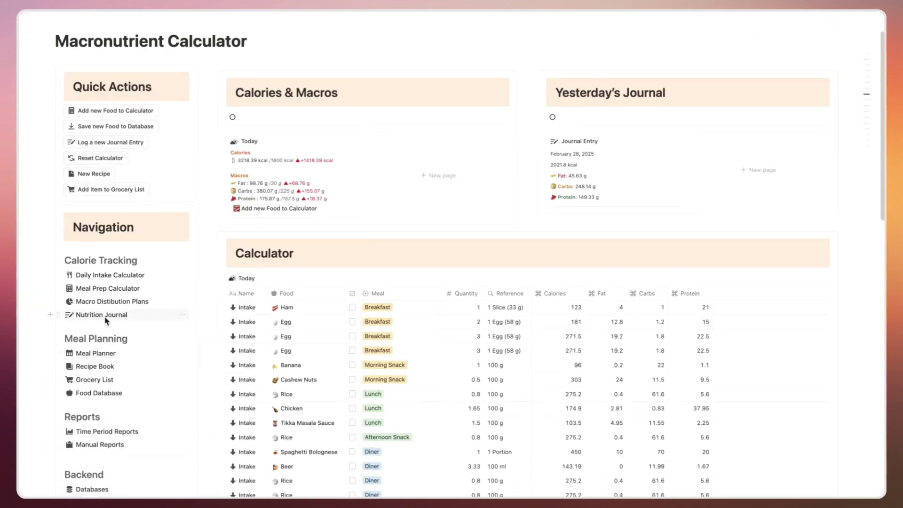
Cycle the Nutrition Journal through its All, weekly, monthly and seven-day views, then return
left_click(107, 322)
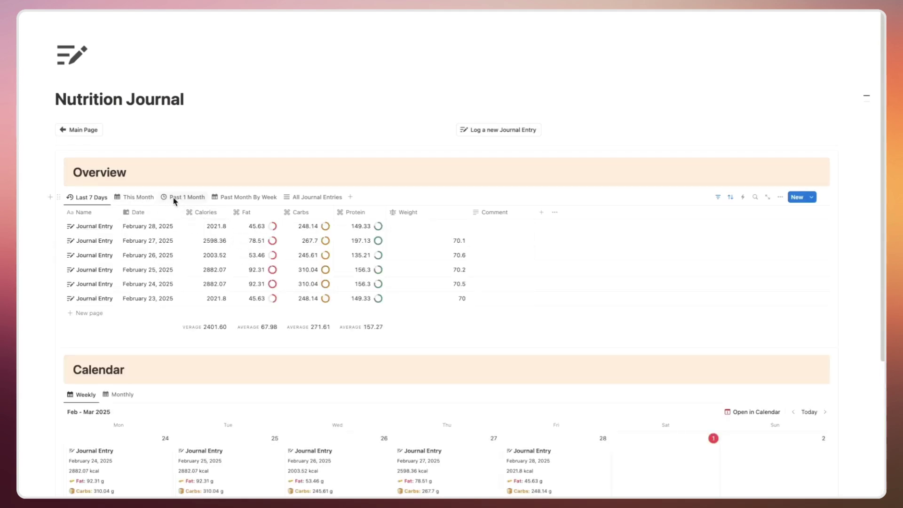
left_click(298, 200)
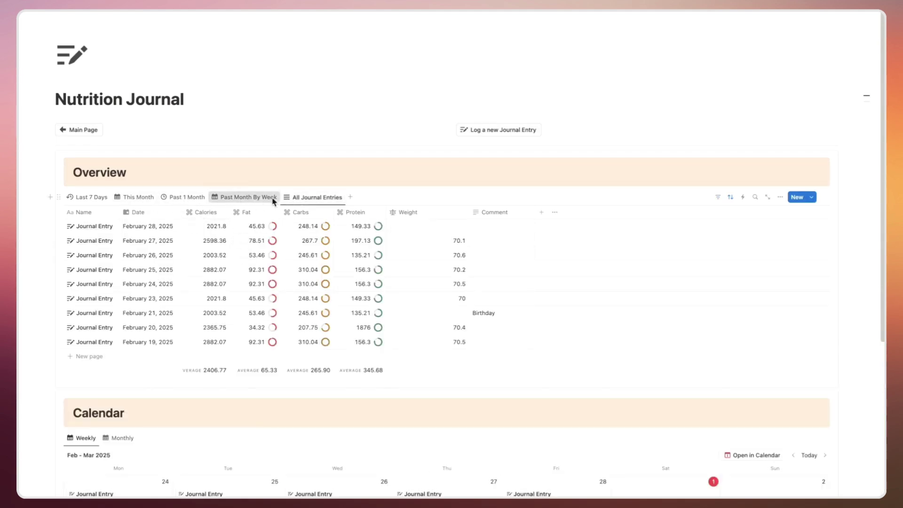
left_click(249, 196)
left_click(187, 197)
left_click(134, 197)
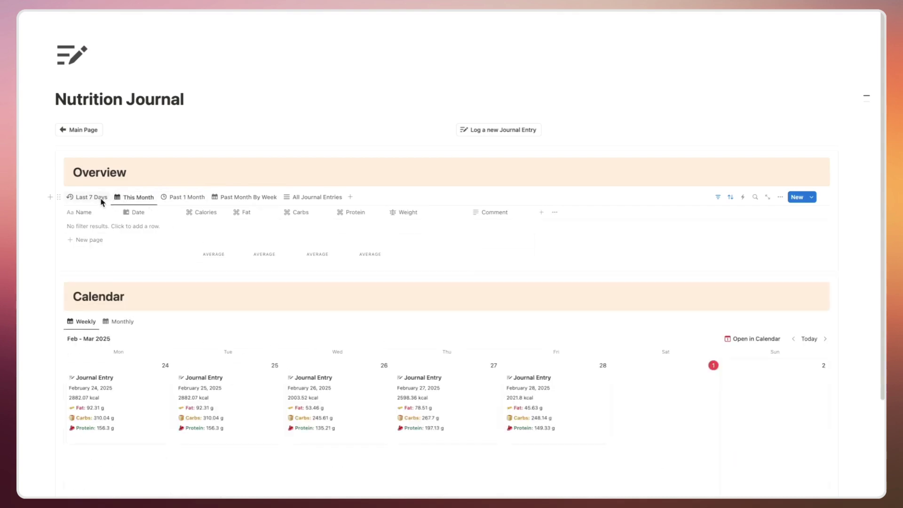
left_click(96, 197)
scroll(642, 202, "down", 3)
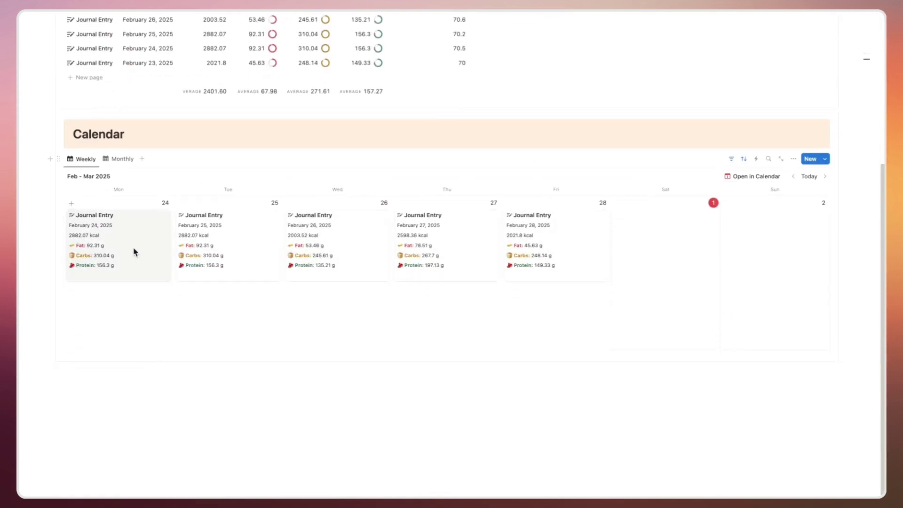
scroll(296, 321, "up", 4)
left_click(80, 130)
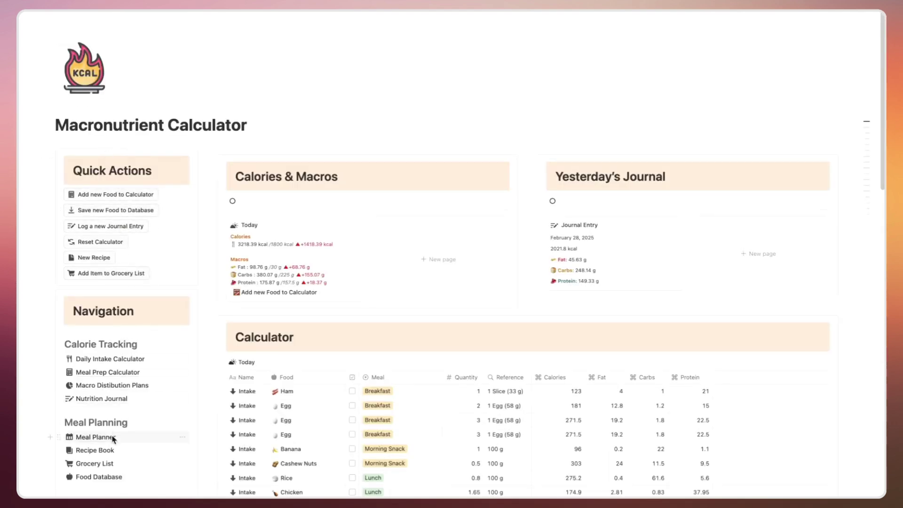
Mark today's Lunch and Afternoon Snack consumed in Meal Planner, then view meals By Day
left_click(95, 437)
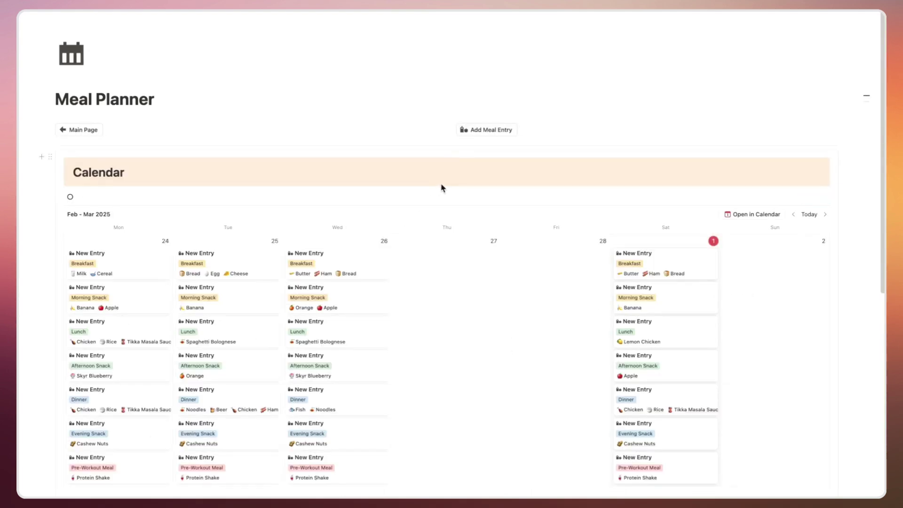
scroll(441, 189, "down", 3)
scroll(530, 156, "down", 4)
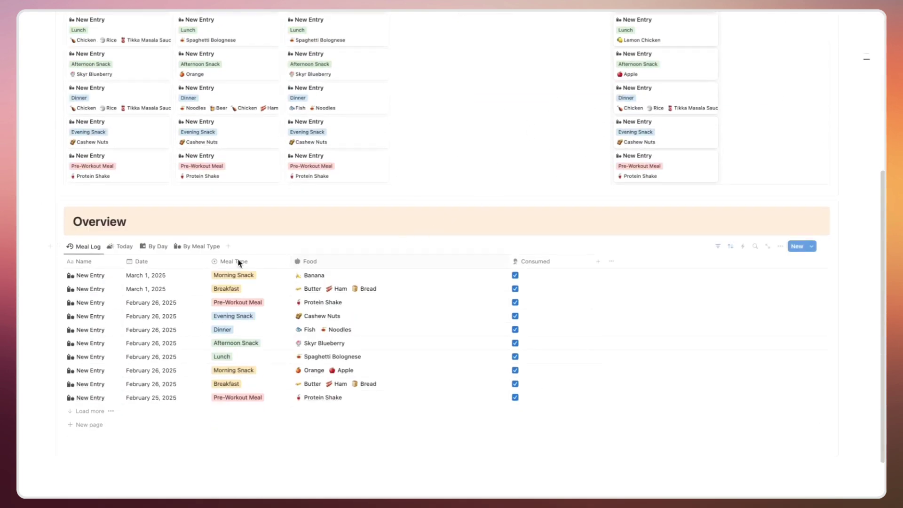
left_click(124, 249)
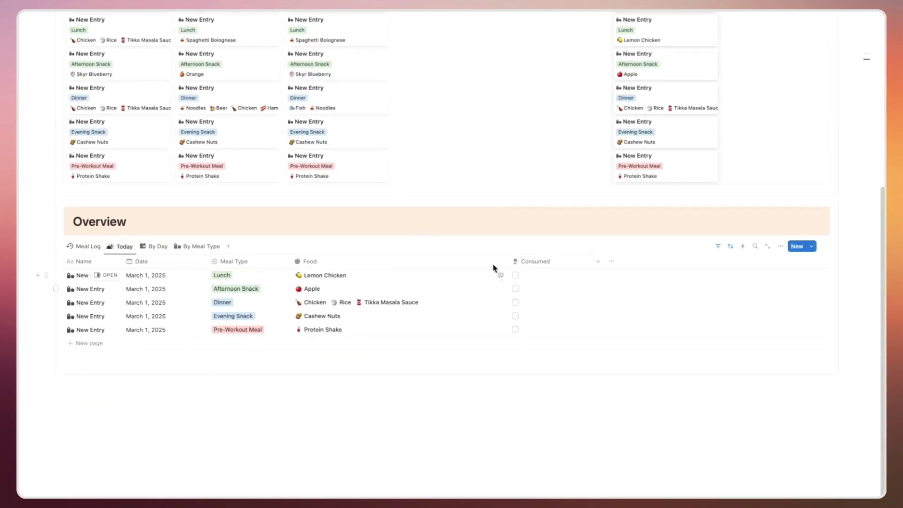
left_click(516, 276)
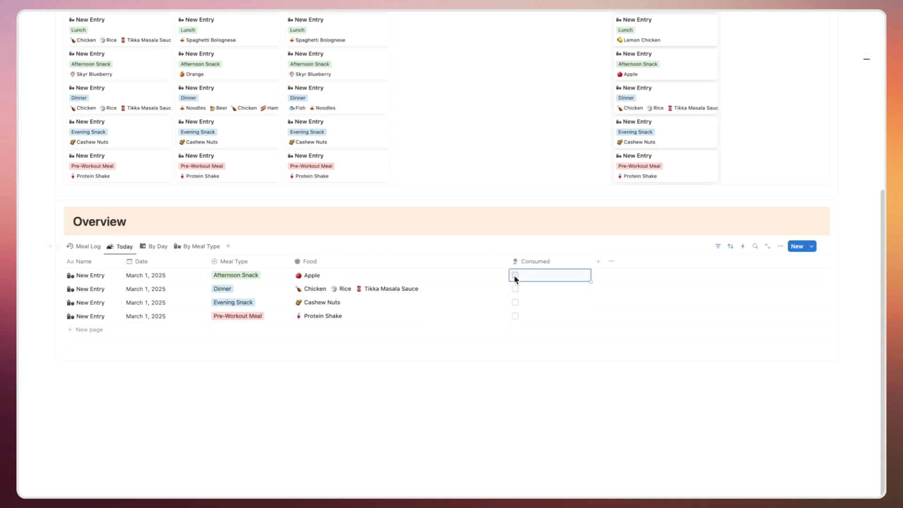
left_click(157, 247)
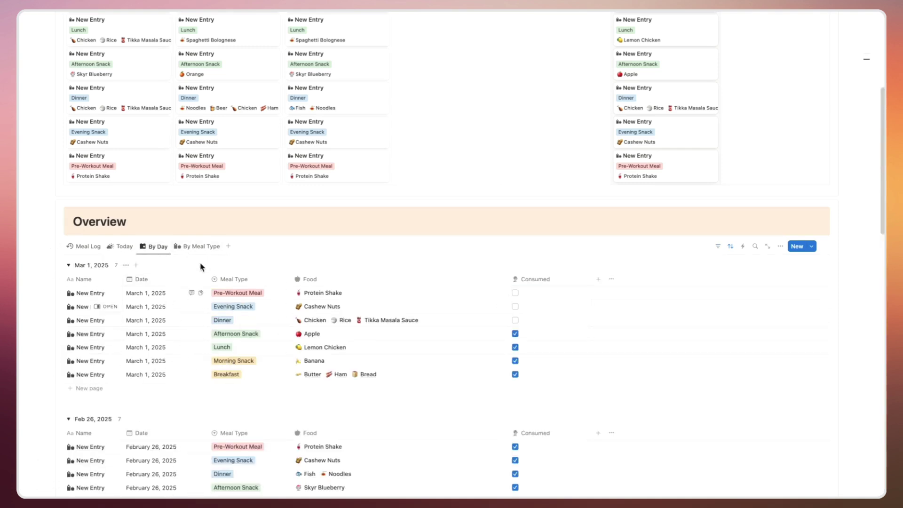
scroll(82, 252, "up", 10)
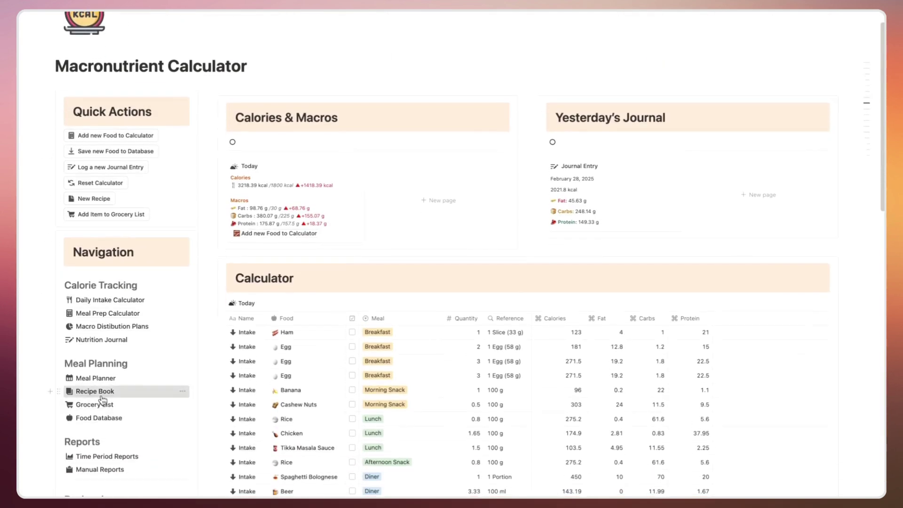
Preview the Main Courses category in the Recipe Book
left_click(95, 391)
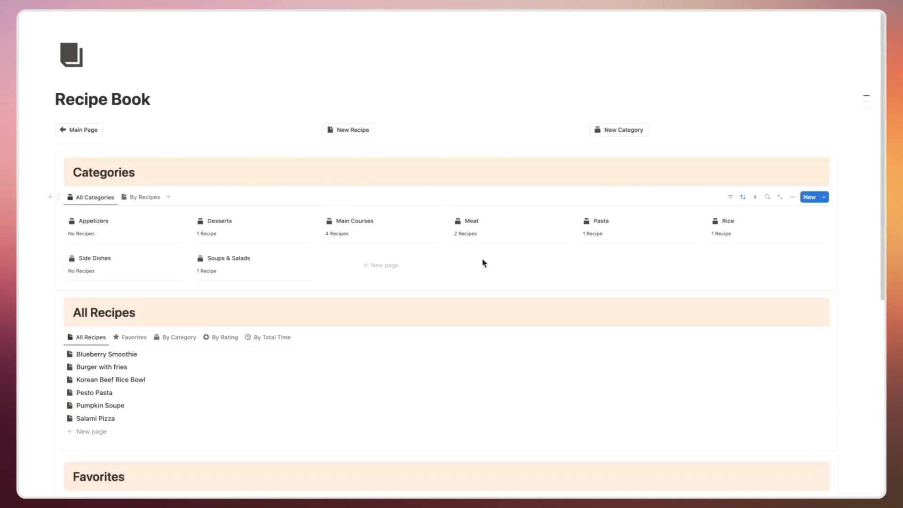
scroll(483, 263, "down", 2)
left_click(401, 182)
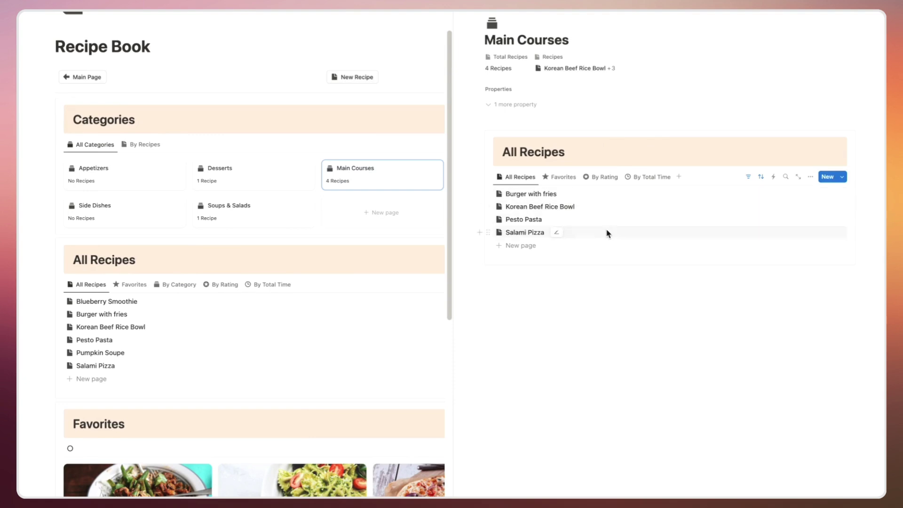
key("Escape")
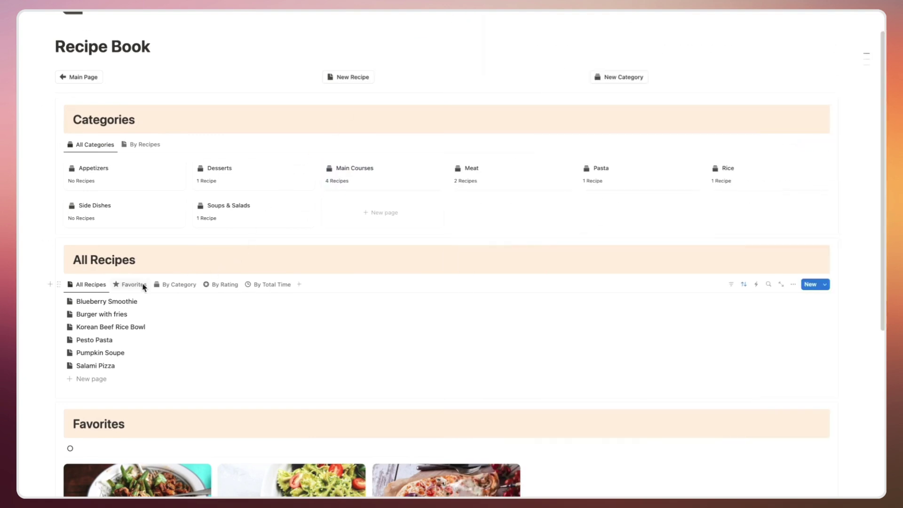
Cycle the recipe views: Favorites, By Category, By Rating, By Total Time, Favorites
left_click(134, 284)
left_click(179, 285)
left_click(220, 285)
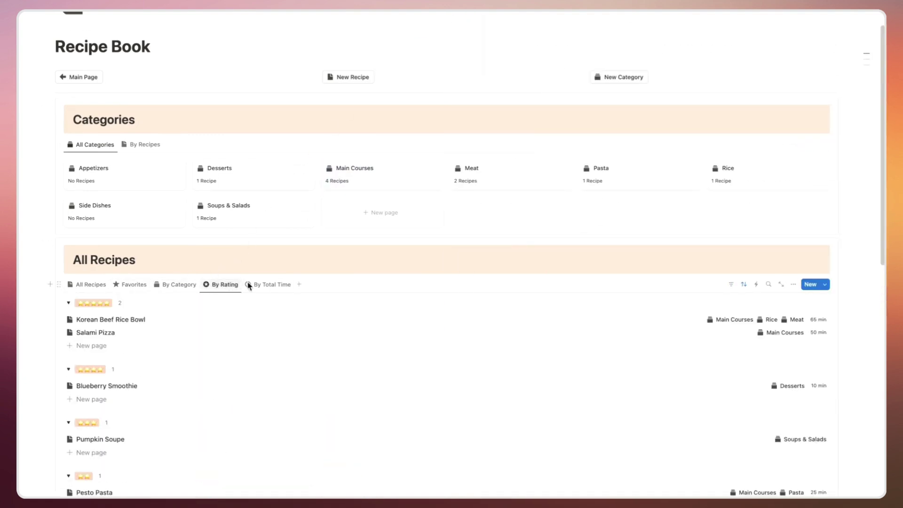
left_click(268, 285)
left_click(131, 284)
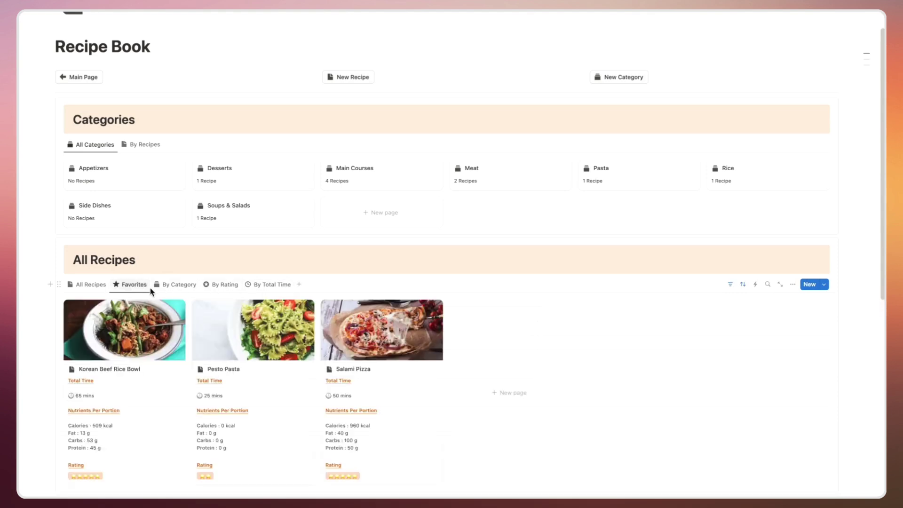
Look at the Korean Beef Rice Bowl recipe, then return to the main page
left_click(170, 411)
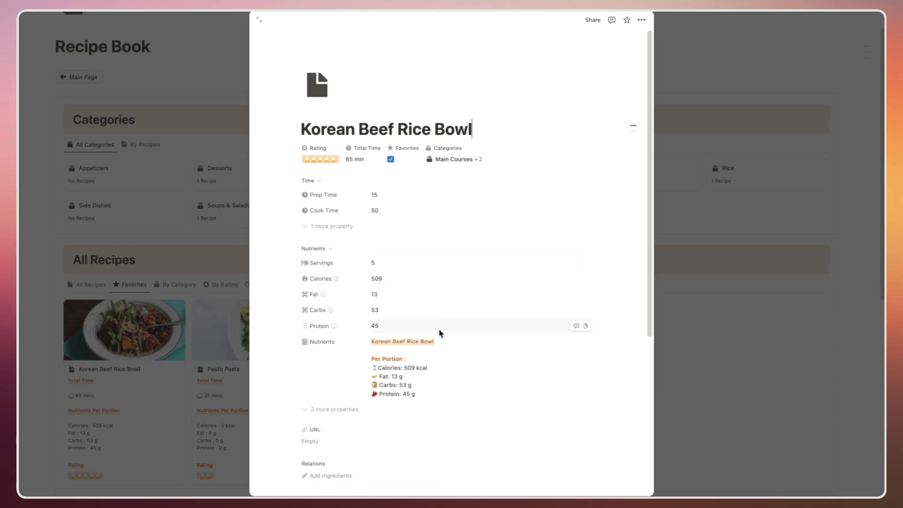
left_click(733, 86)
scroll(137, 198, "down", 1)
scroll(137, 197, "down", 5)
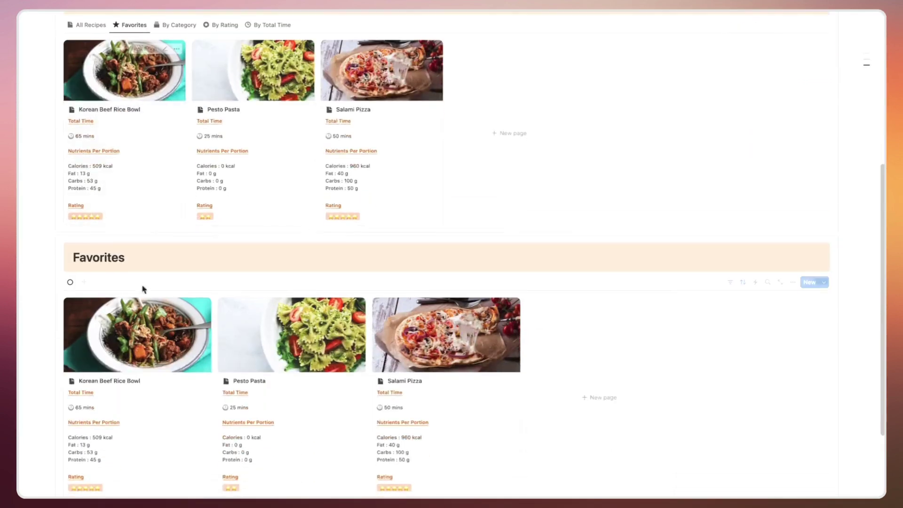
left_click(90, 24)
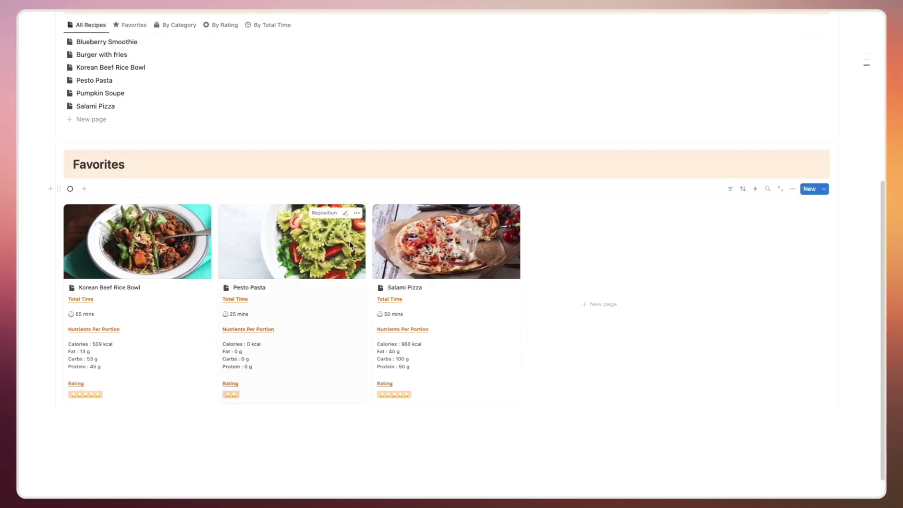
scroll(260, 255, "up", 8)
left_click(98, 131)
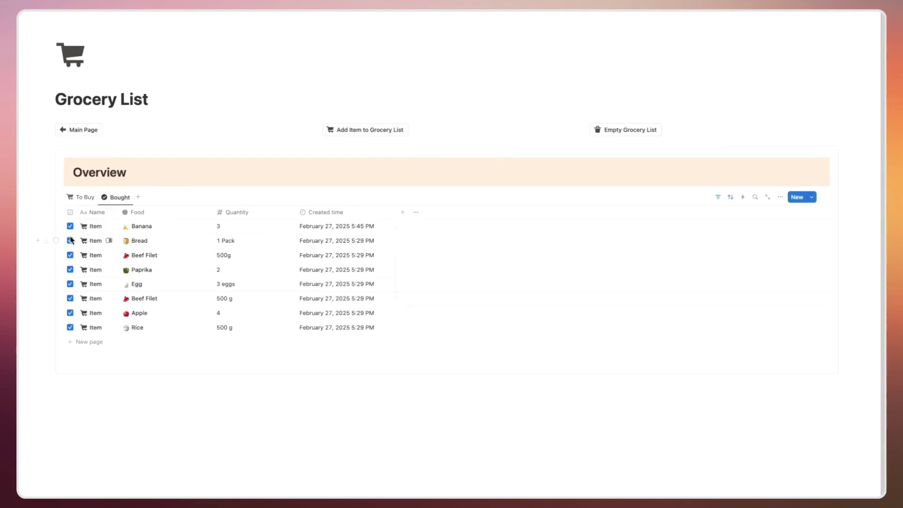
Uncheck Bread and Beef Filet under Bought, re-check Bread under To Buy, and return to Bought
left_click(69, 227)
left_click(70, 227)
left_click(81, 197)
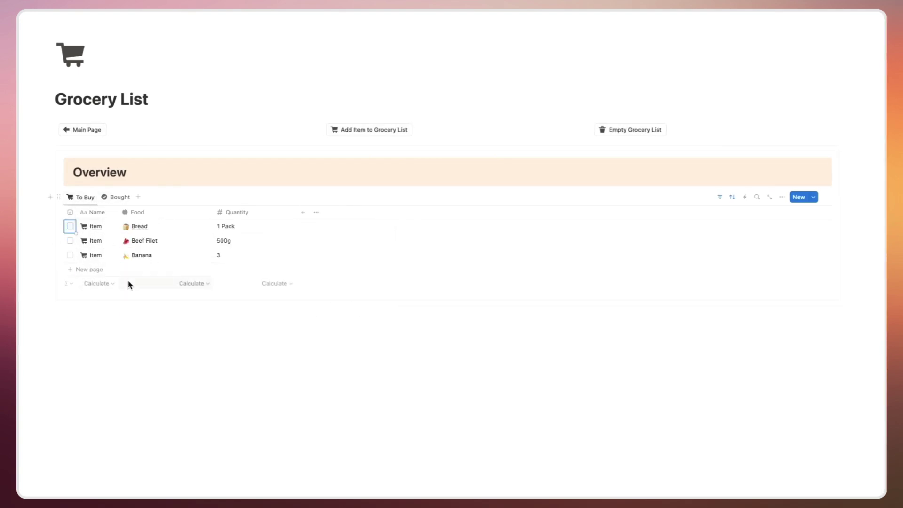
left_click(70, 226)
left_click(116, 197)
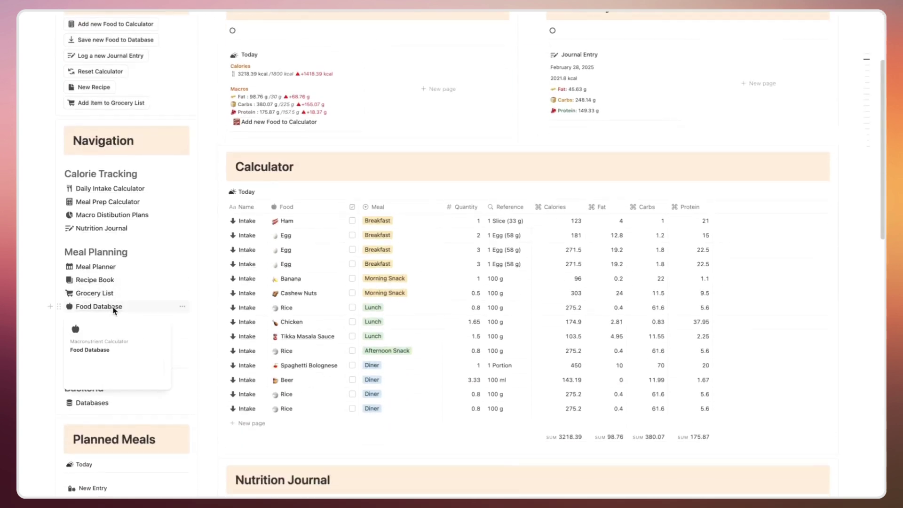
Review the Food Database statistics, then go back to the main page
left_click(99, 307)
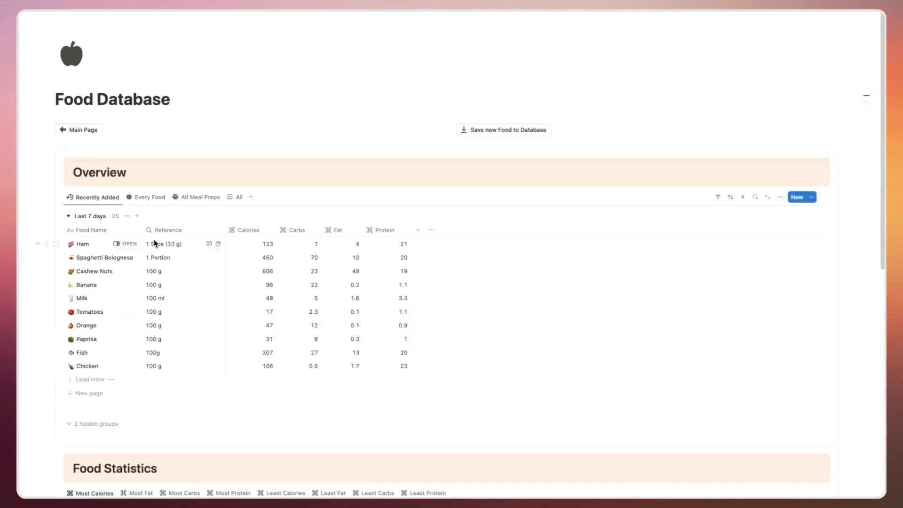
scroll(238, 216, "down", 1)
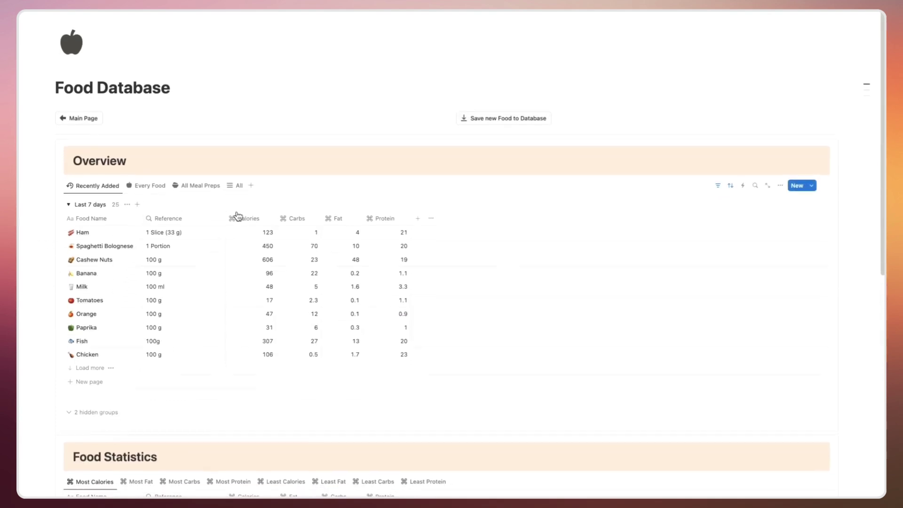
scroll(237, 215, "down", 3)
scroll(238, 215, "down", 1)
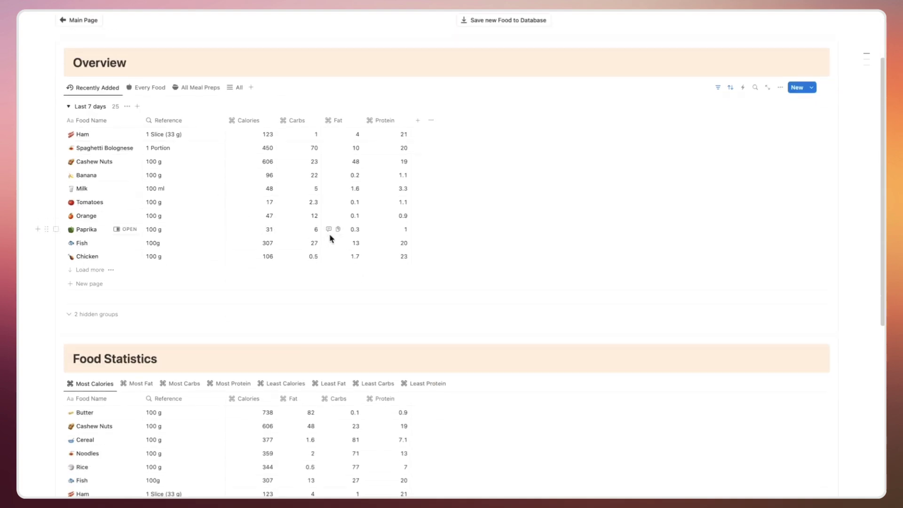
scroll(445, 226, "down", 1)
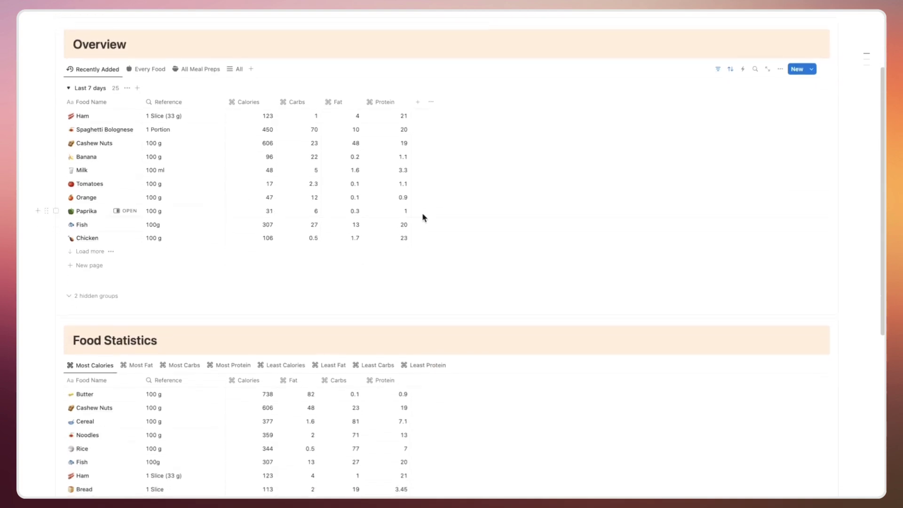
scroll(410, 217, "down", 2)
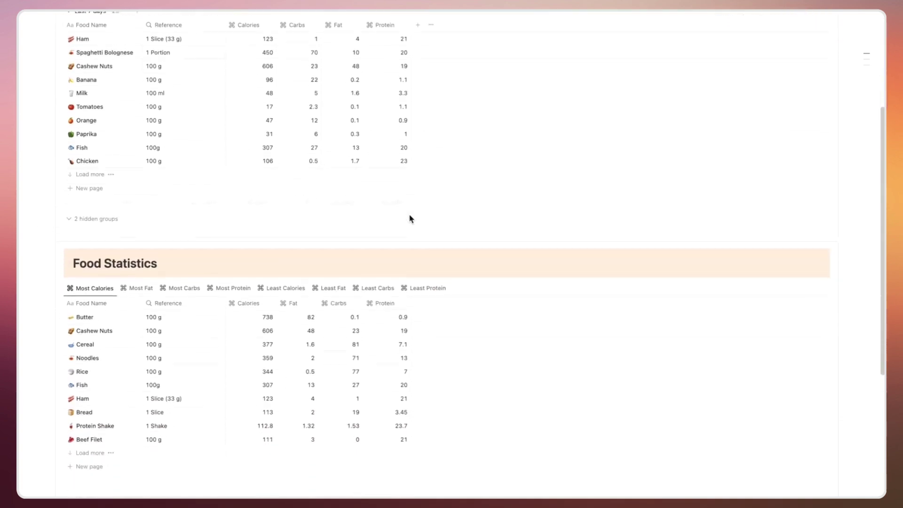
scroll(410, 217, "down", 2)
scroll(408, 221, "down", 1)
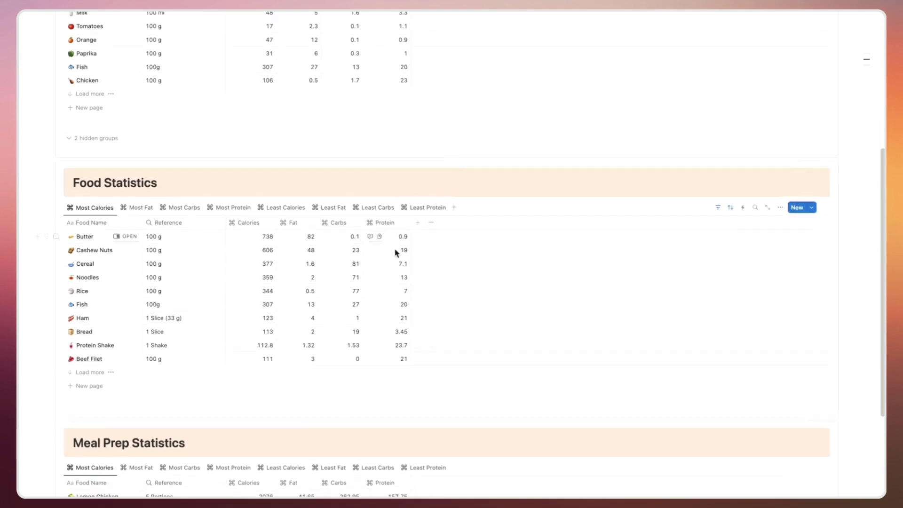
scroll(314, 319, "down", 1)
scroll(458, 301, "down", 1)
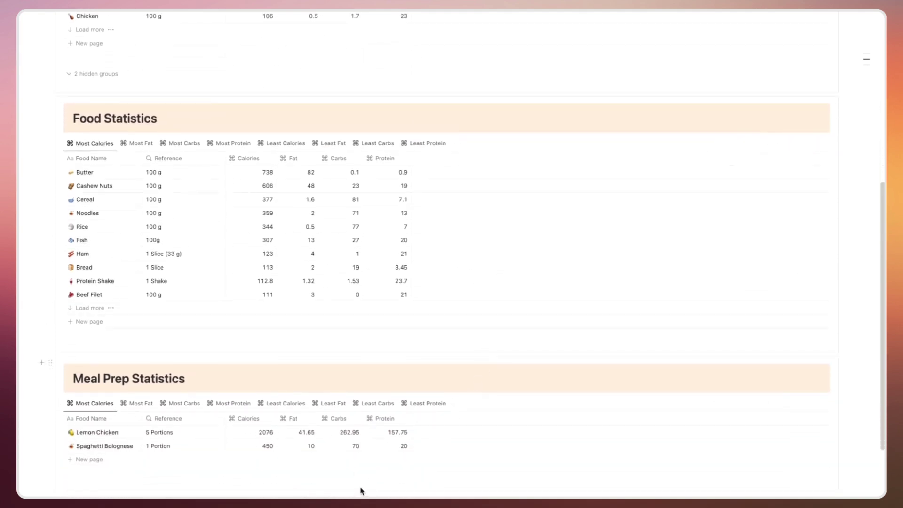
scroll(445, 438, "up", 5)
scroll(438, 423, "up", 5)
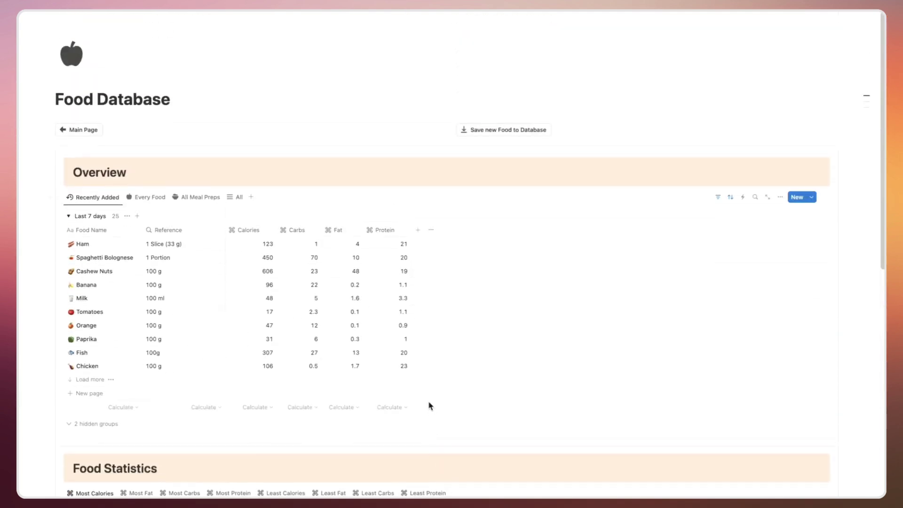
left_click(69, 132)
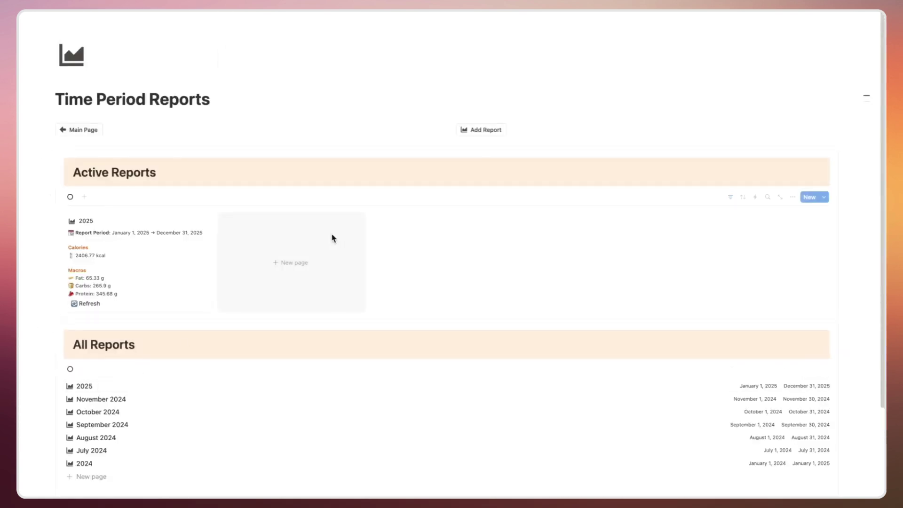
Add a new time-period report and retitle it February 2025
left_click(334, 238)
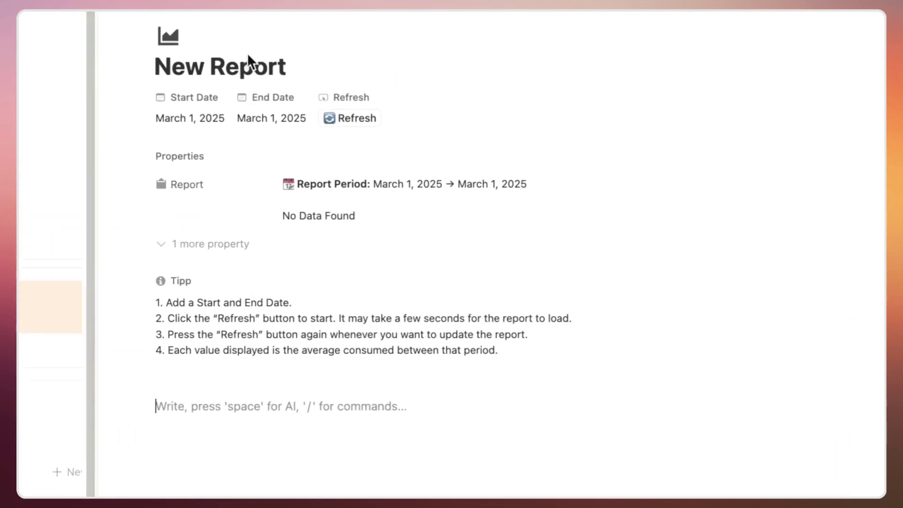
double_click(248, 66)
left_click(246, 55)
type("Feb")
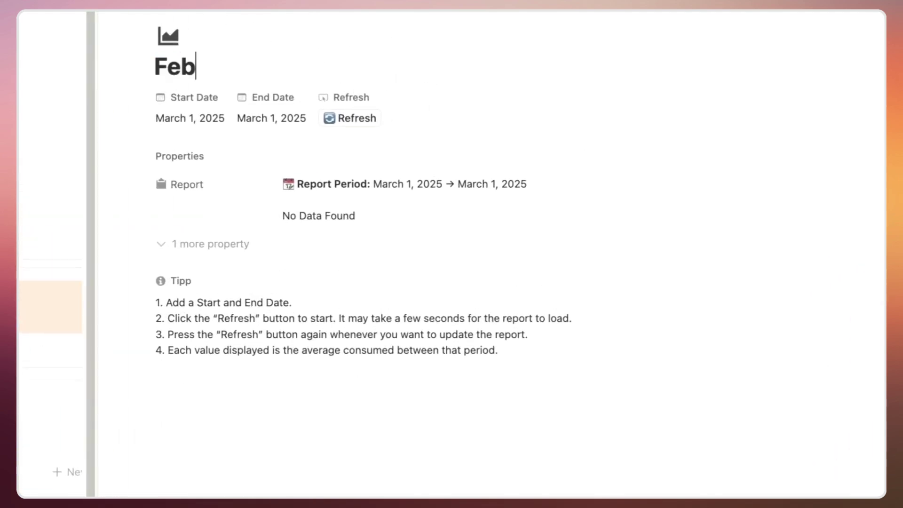
type("ruary ")
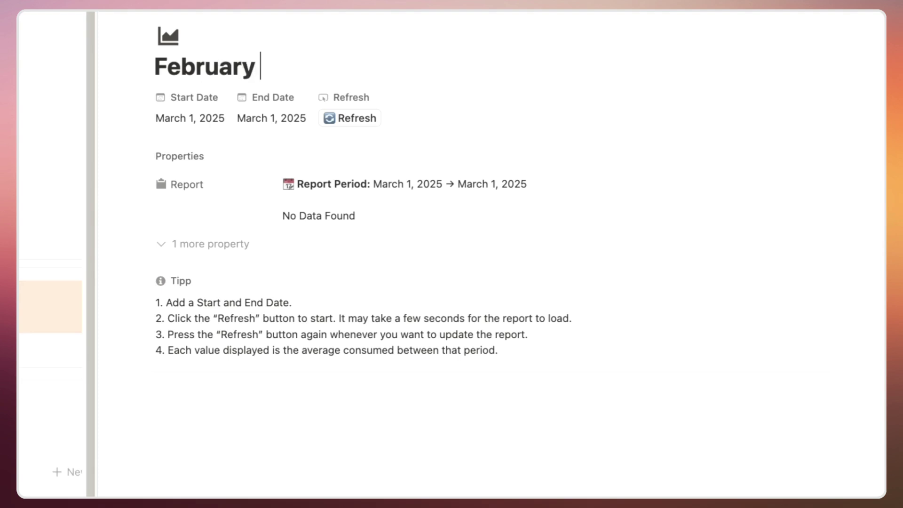
type("2025")
Set the report's dates to February 1–28, 2025 and refresh its averages
left_click(182, 118)
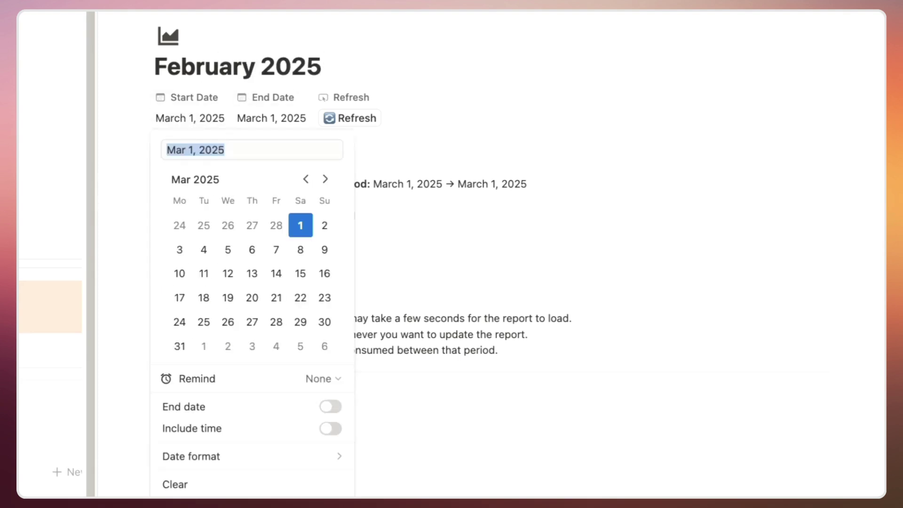
left_click(305, 179)
left_click(300, 225)
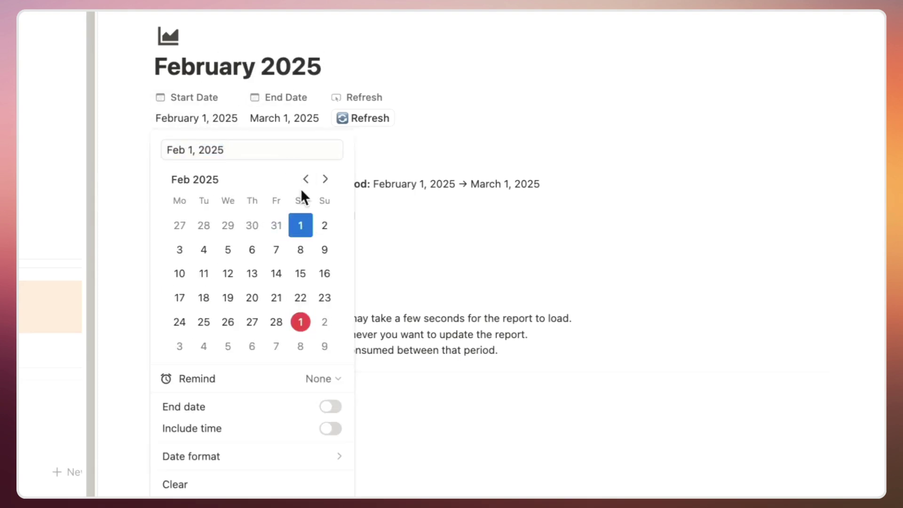
key("Escape")
left_click(285, 118)
left_click(371, 226)
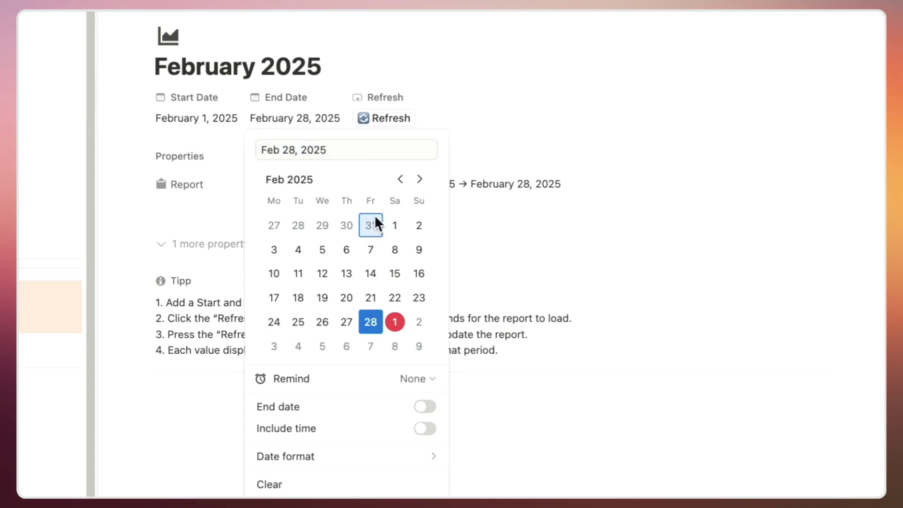
key("Escape")
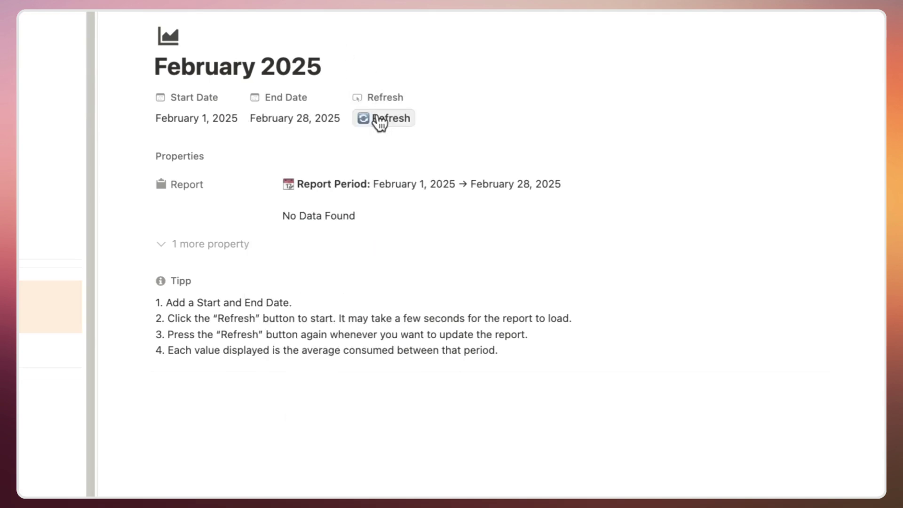
left_click(384, 118)
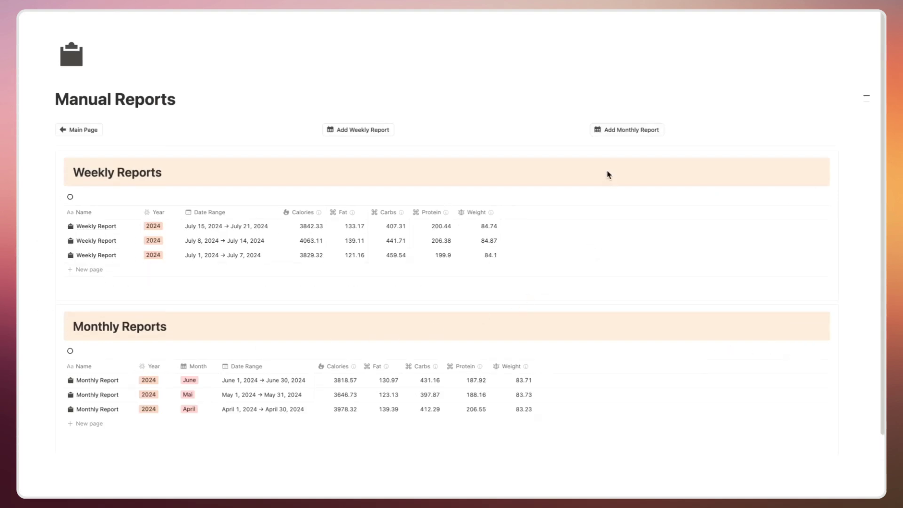
Add a weekly report with a new Year option 2025
left_click(363, 129)
left_click(452, 275)
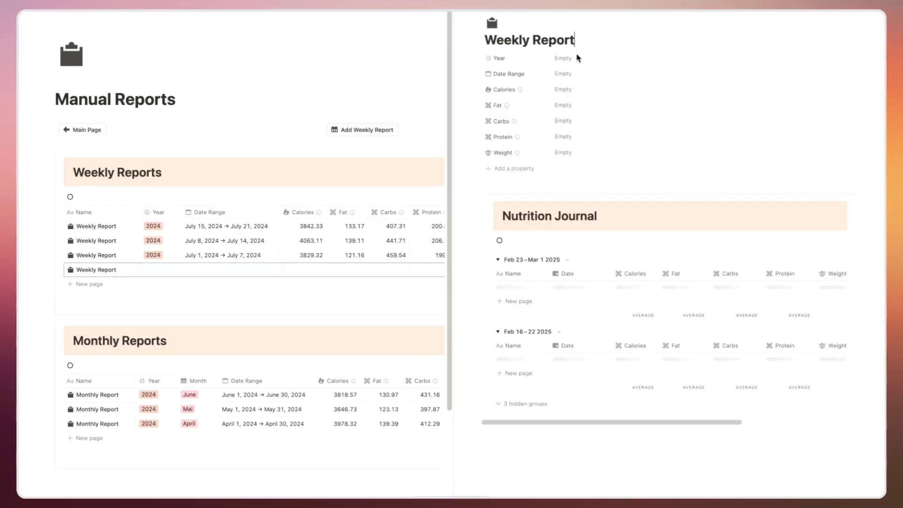
left_click(565, 58)
type("2025")
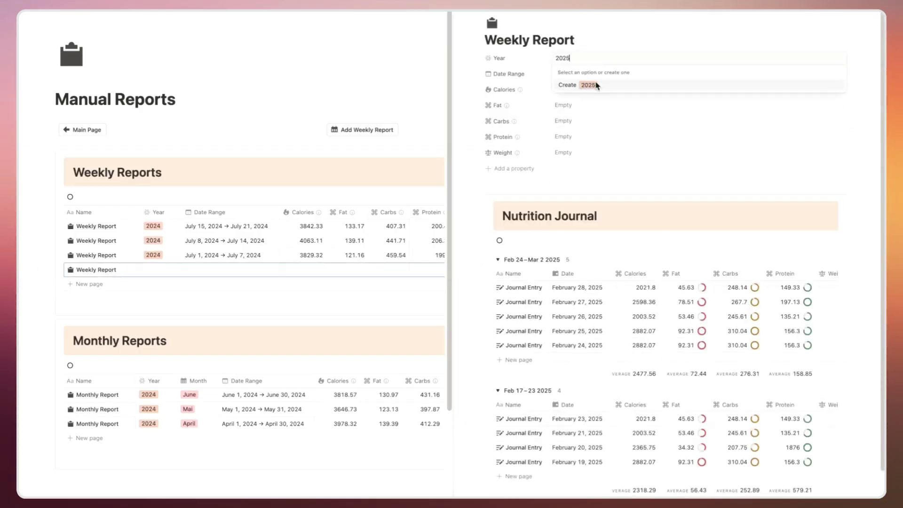
left_click(584, 87)
Set the weekly report's date range to February 24 – March 2
left_click(565, 73)
left_click(637, 108)
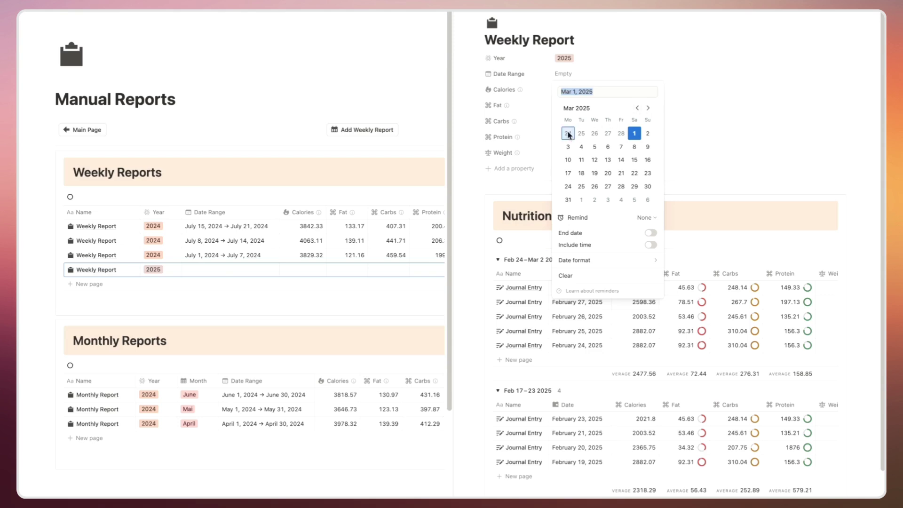
left_click(568, 187)
left_click(650, 233)
left_click(647, 186)
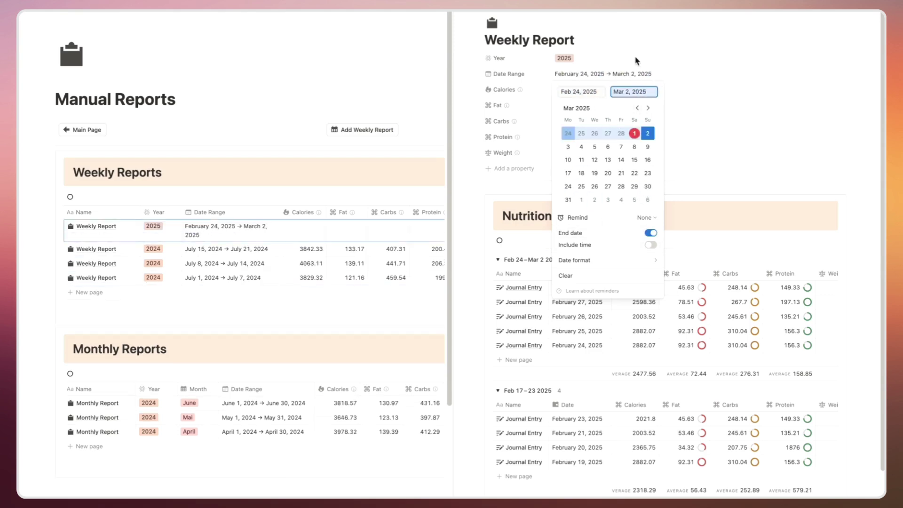
left_click(706, 60)
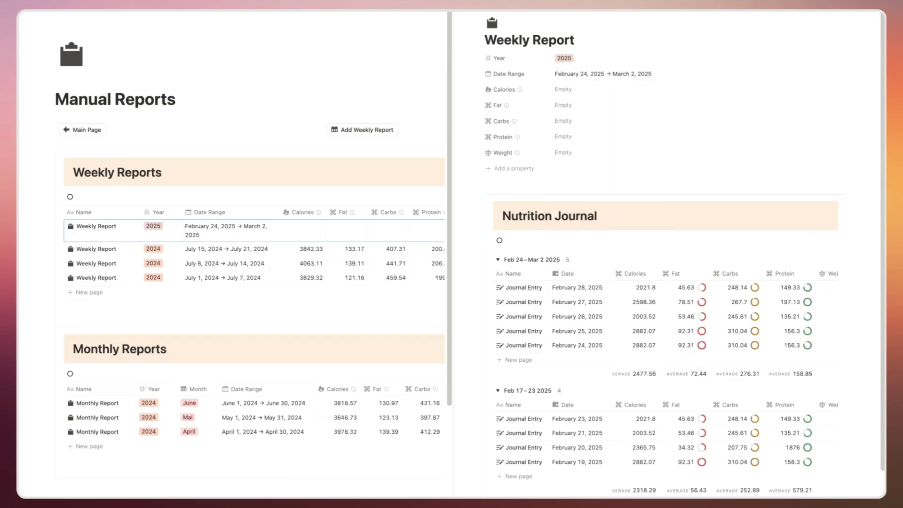
Widen the Date Range column and briefly preview the July 15–21, 2024 report
key("Escape")
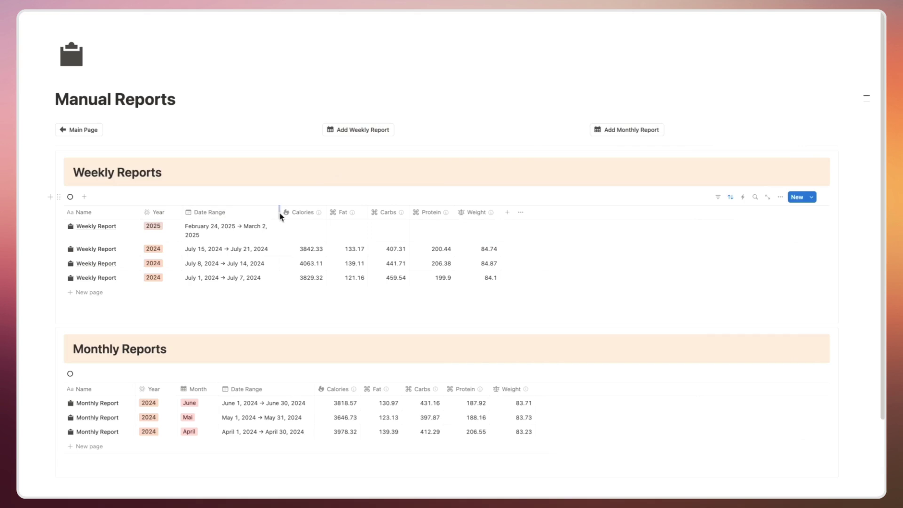
left_click_drag(274, 212, 290, 212)
left_click(127, 241)
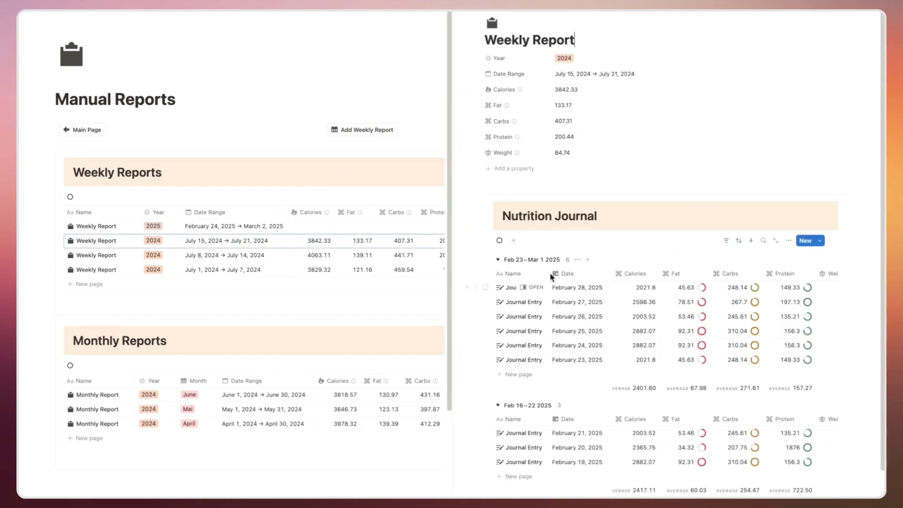
key("Escape")
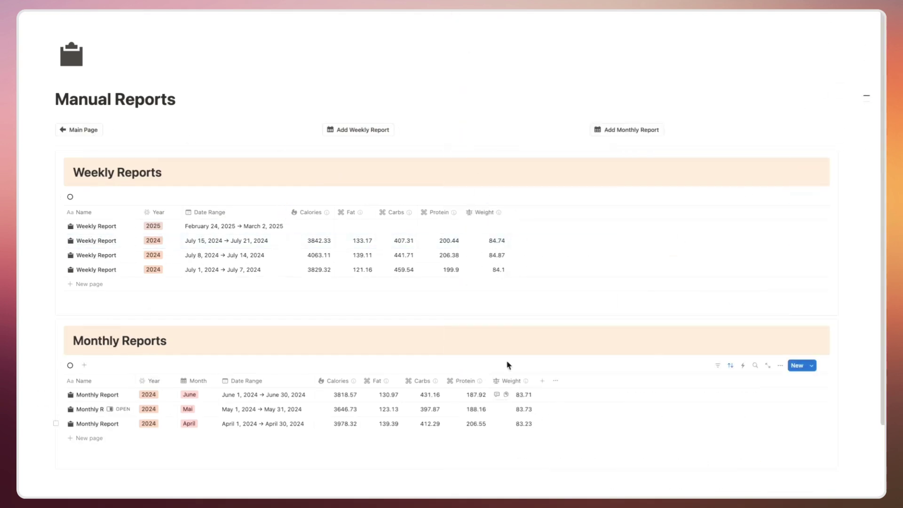
Leave Manual Reports via the Main Page button for the Macronutrient Calculator dashboard
left_click(79, 130)
mouse_move(858, 74)
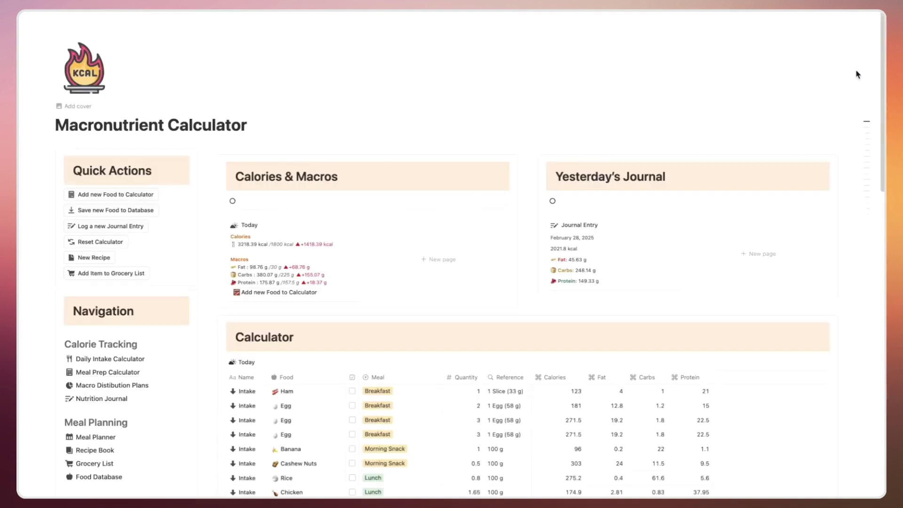